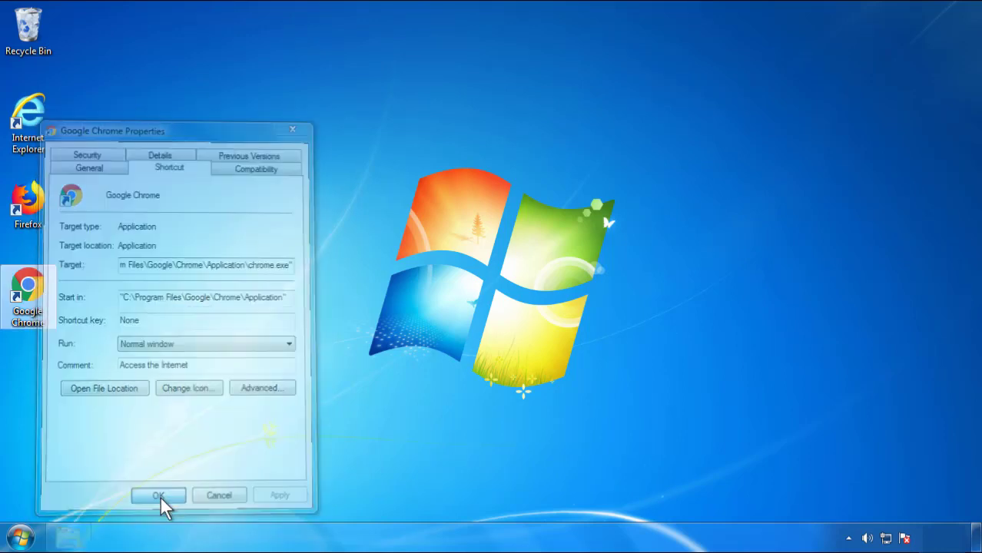
Close the Google Chrome shortcut's Properties dialog and open the Start menu
click(19, 537)
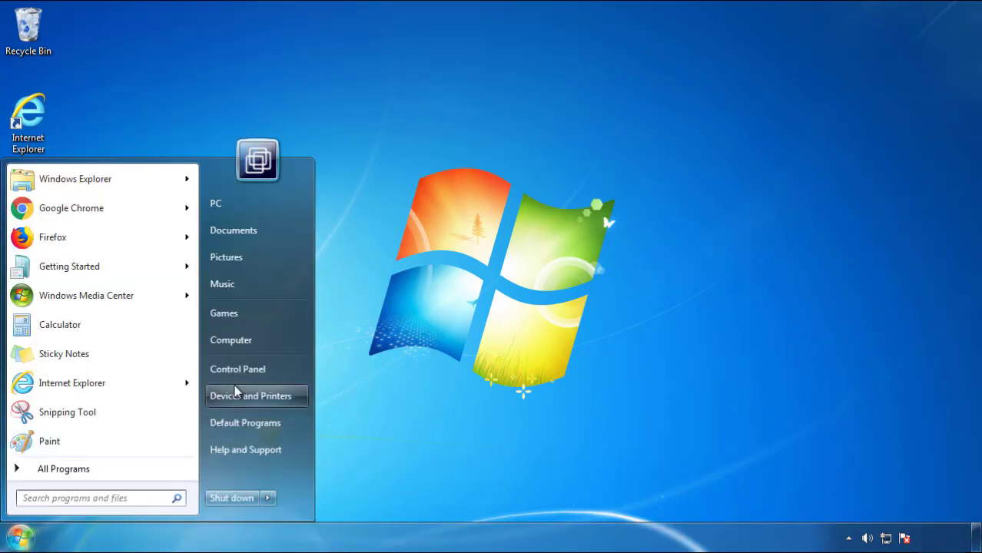
Uninstall SearchMine 2.00 from Programs and Features, sorted newest-installed first, then close the window
click(246, 368)
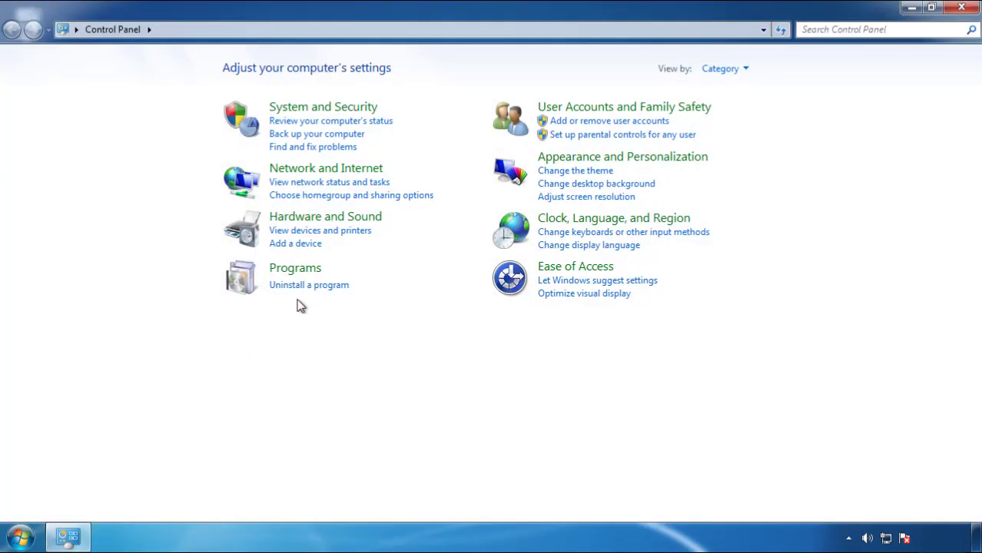
click(306, 286)
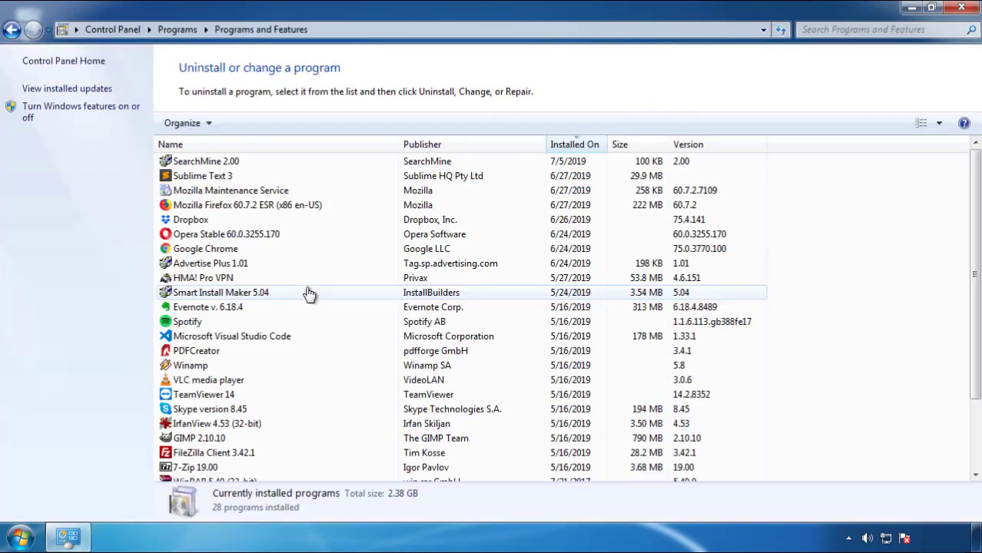
click(576, 146)
click(571, 148)
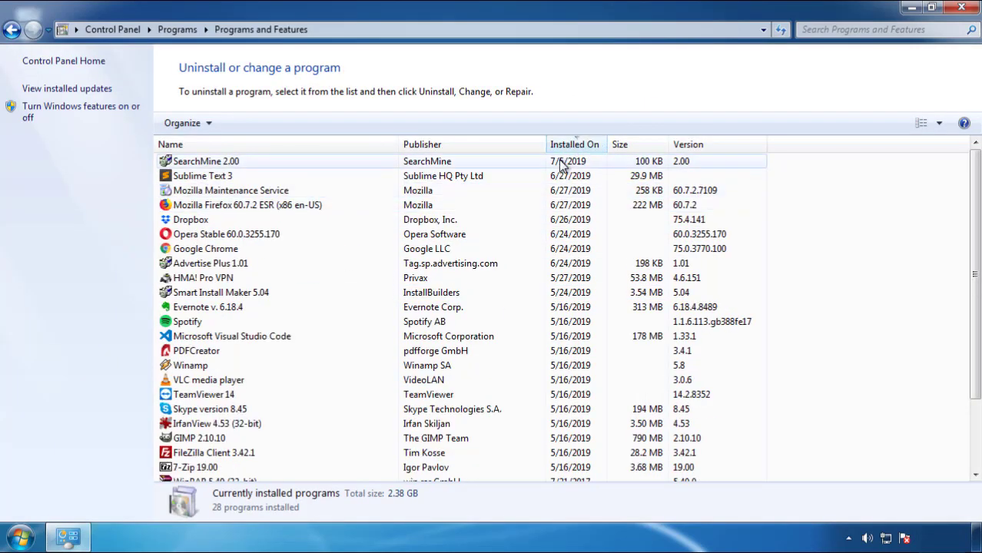
click(206, 165)
click(244, 124)
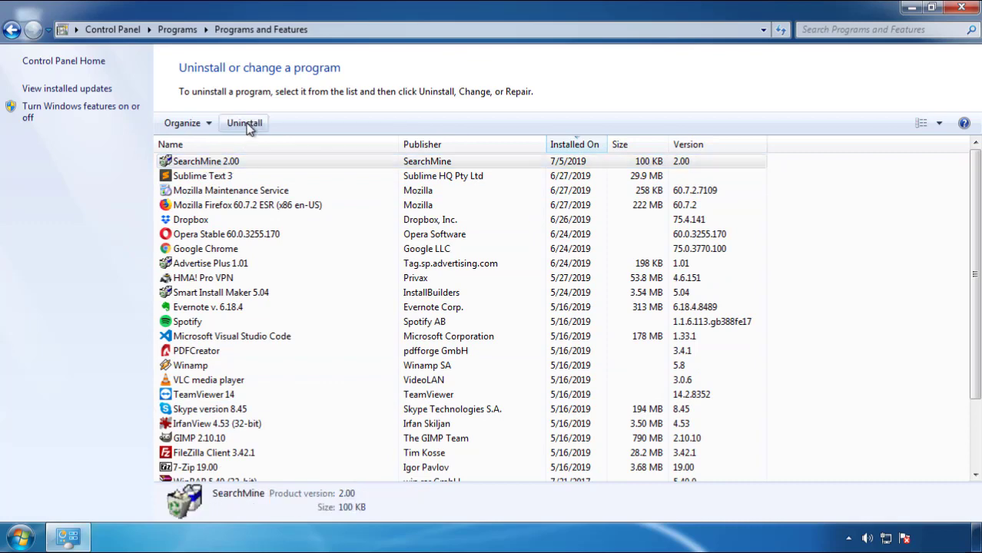
click(573, 409)
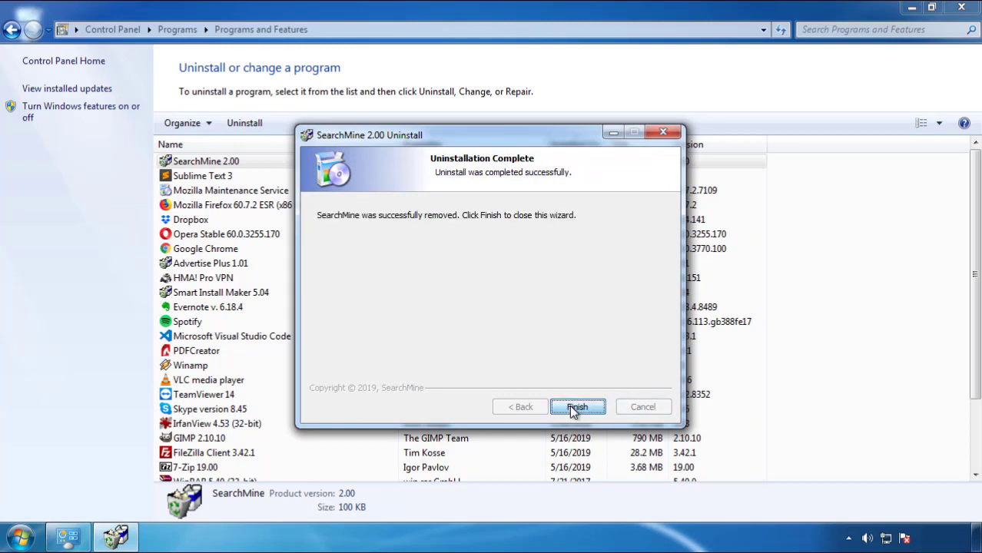
click(571, 406)
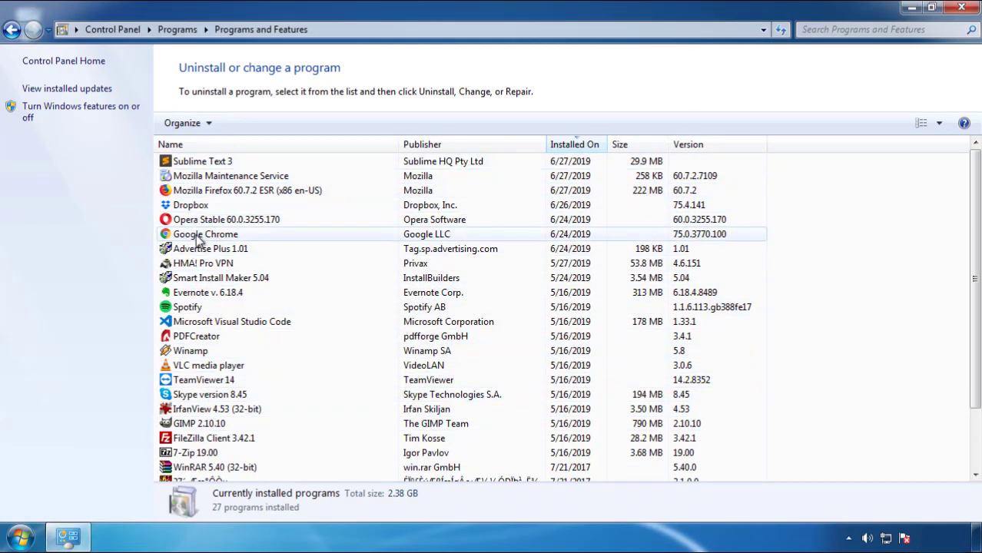
click(963, 10)
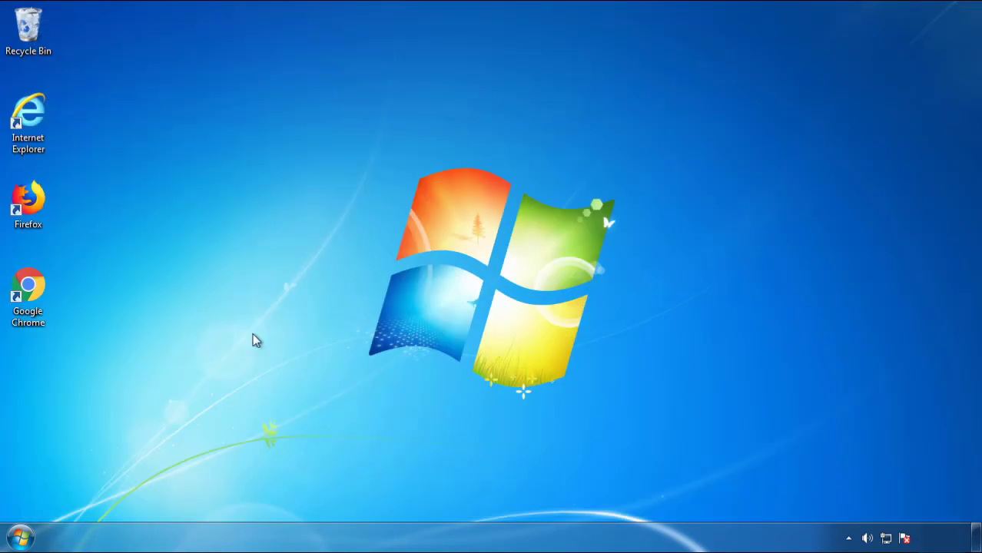
Restart Windows and choose Safe Mode from the Advanced Boot Options
click(19, 538)
mouse_move(266, 500)
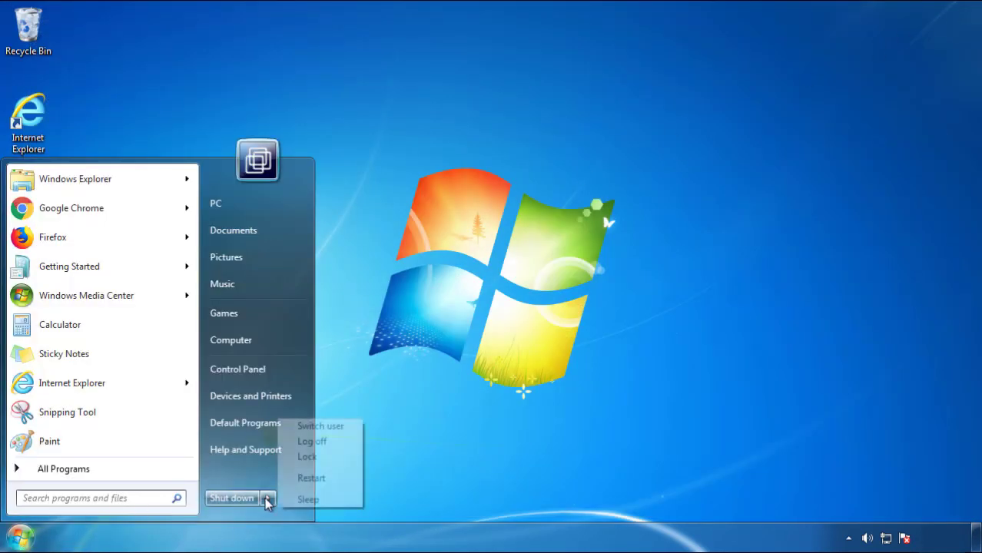
click(511, 418)
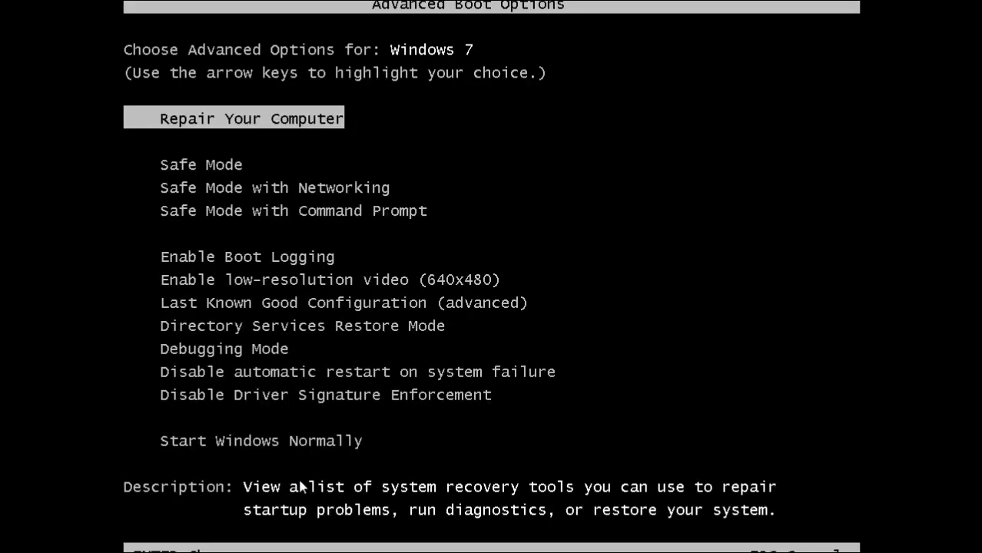
key(Down)
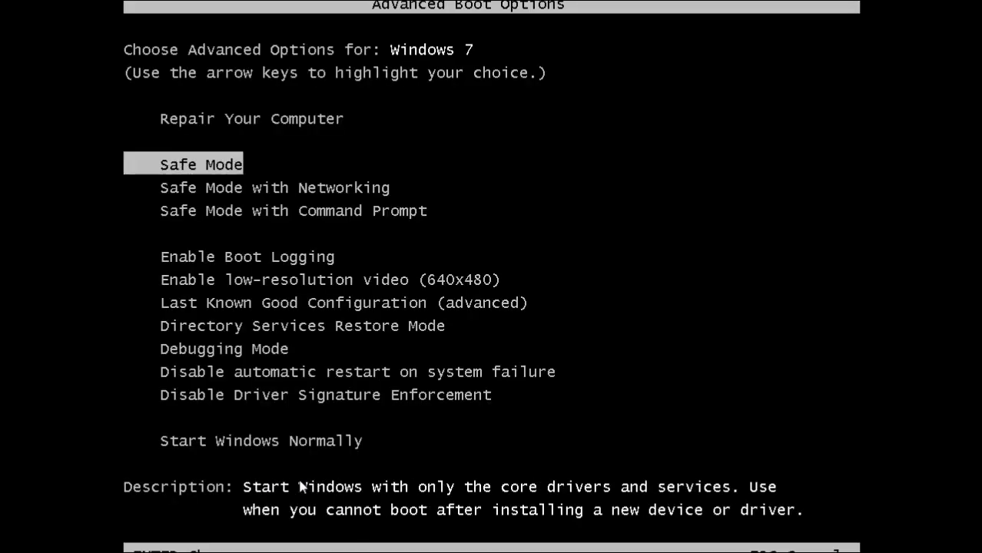
key(Return)
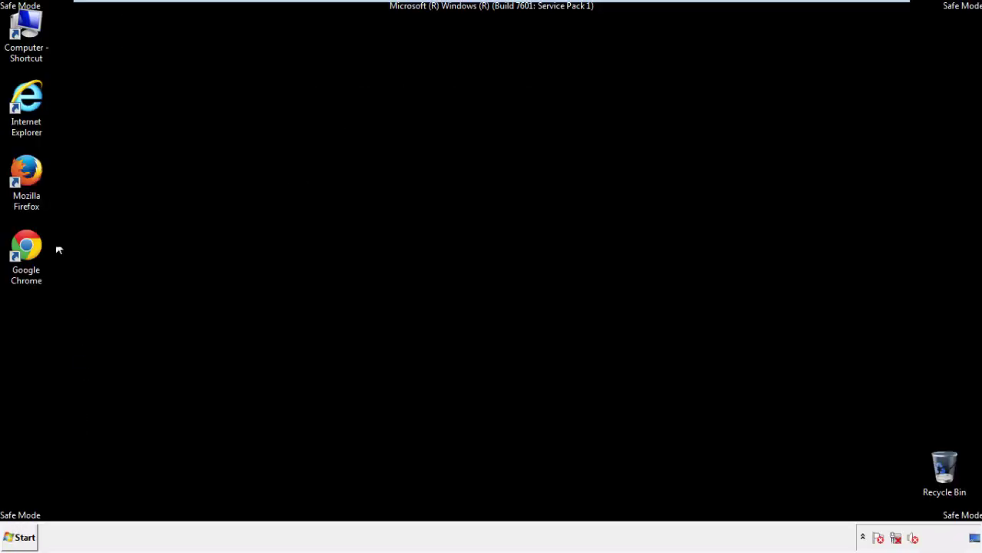
Launch Firefox, decline the default-browser prompt, and keep the menu bar visible
double_click(35, 178)
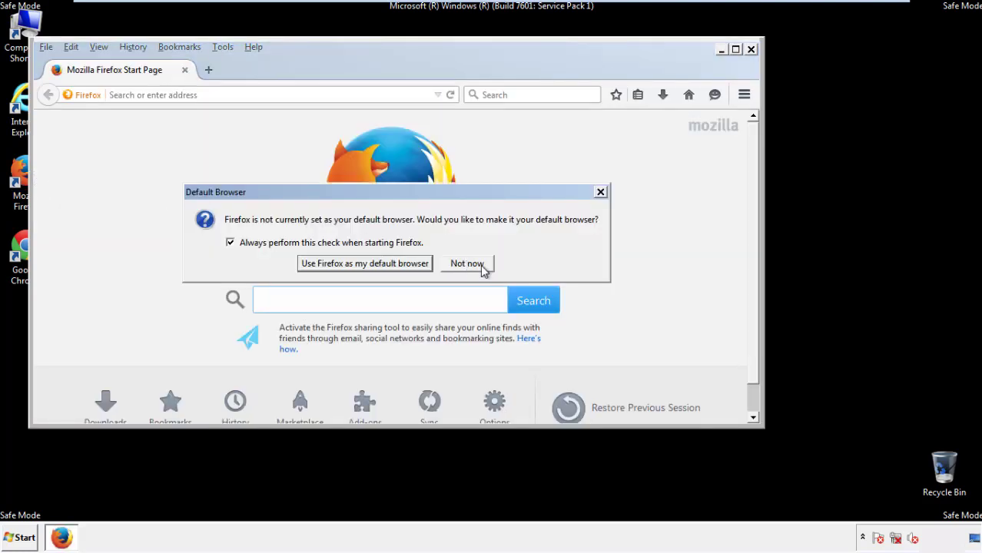
click(478, 264)
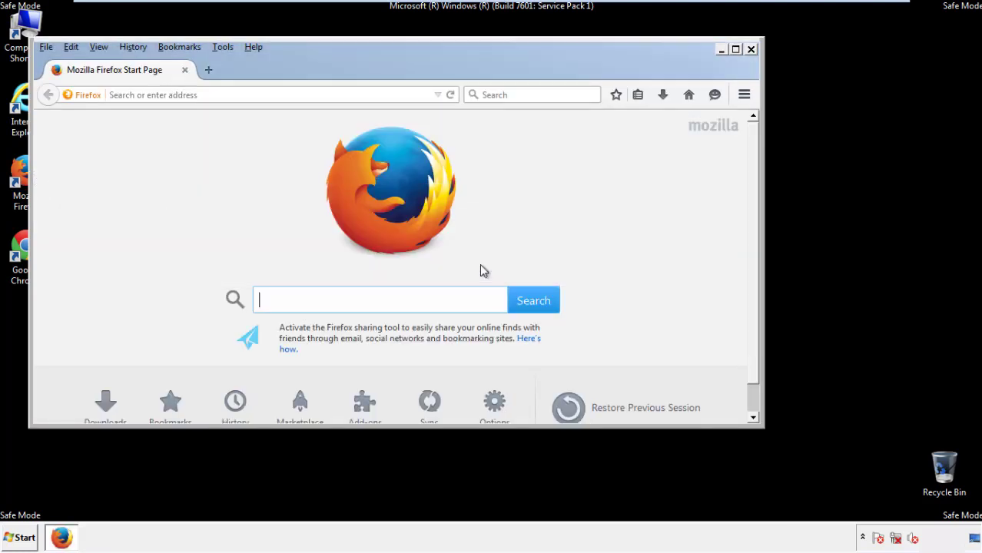
right_click(302, 68)
click(331, 117)
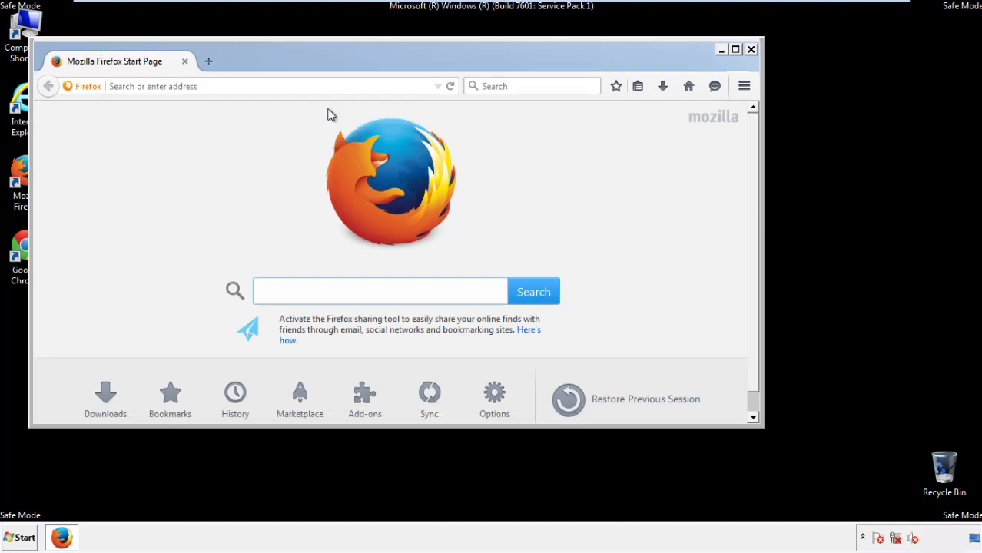
right_click(311, 64)
click(321, 120)
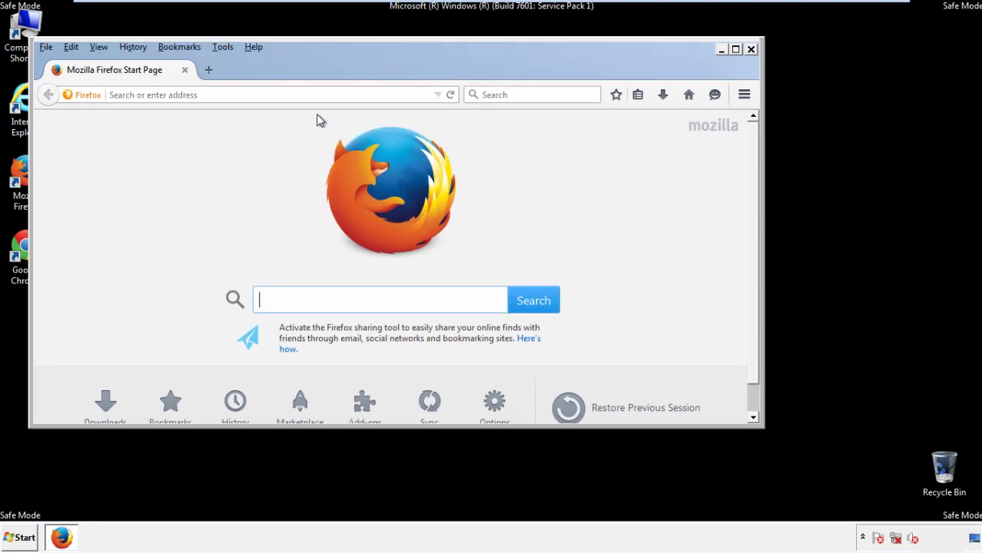
Clear all Firefox history, cookies, cache, offline data and site preferences for Everything
click(133, 47)
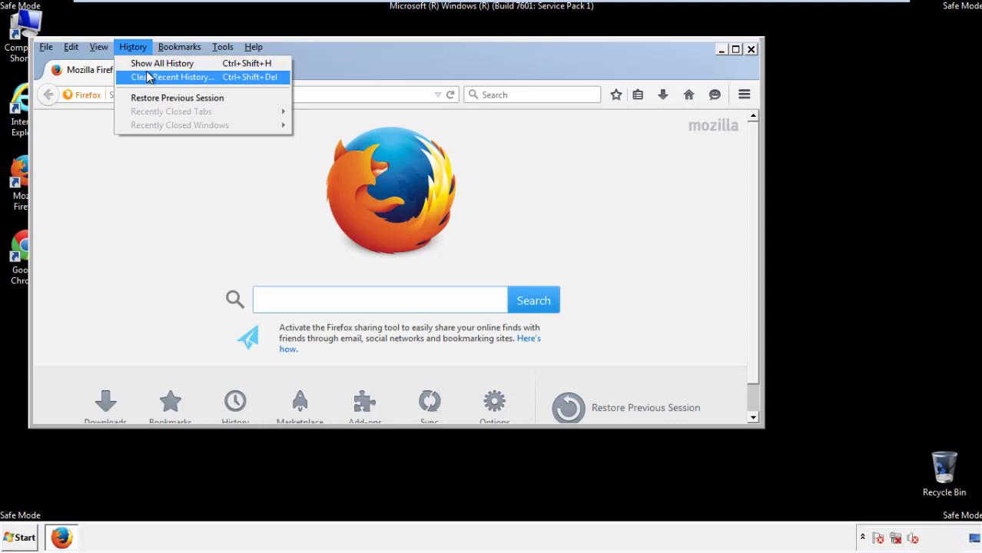
click(149, 76)
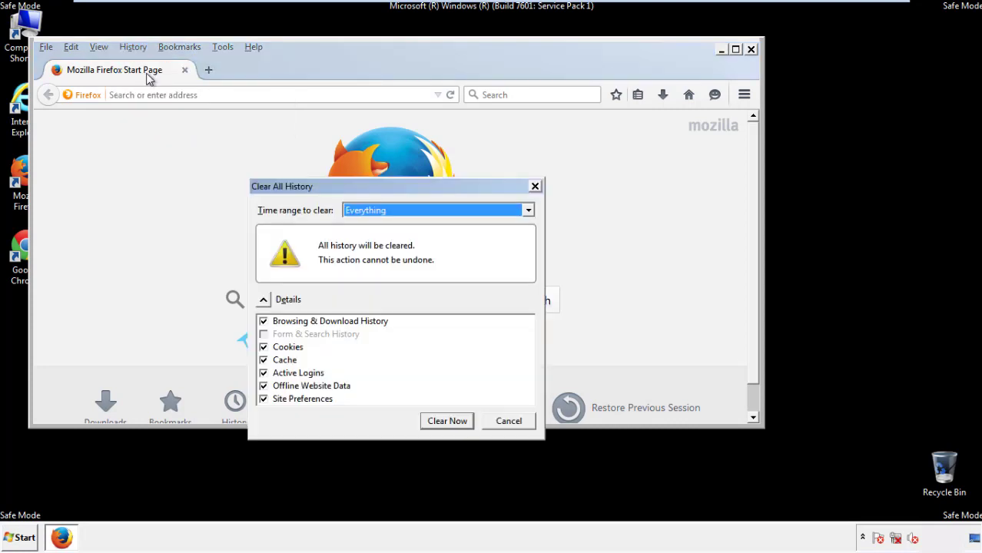
click(361, 212)
click(369, 289)
click(264, 385)
click(264, 386)
click(263, 399)
click(264, 399)
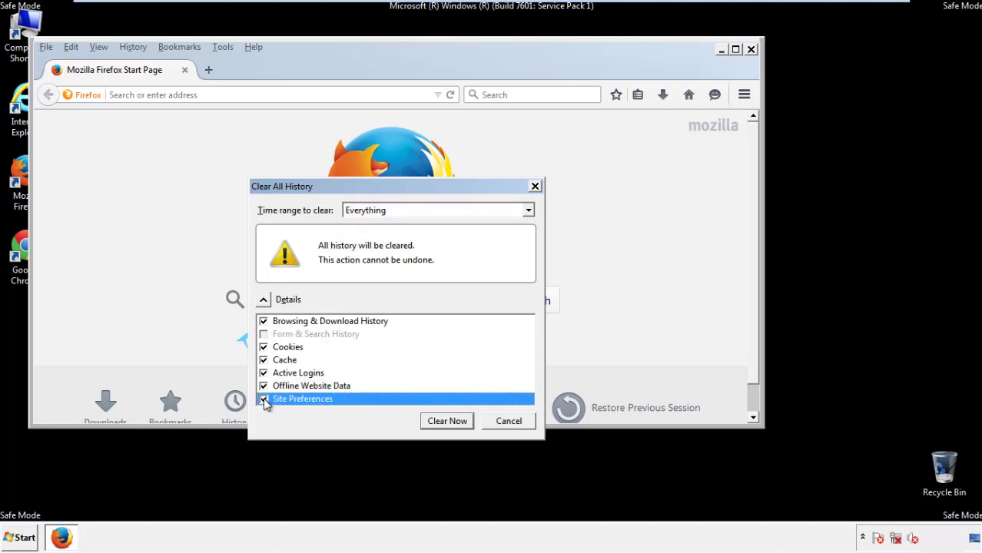
click(446, 422)
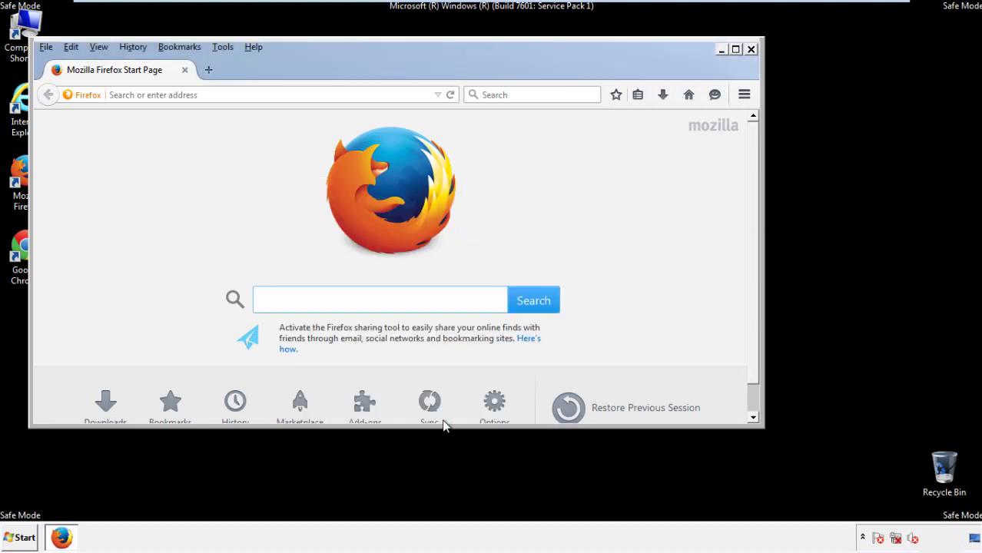
Refresh Firefox from Troubleshooting Information, finish the import wizard, and close Firefox
click(253, 47)
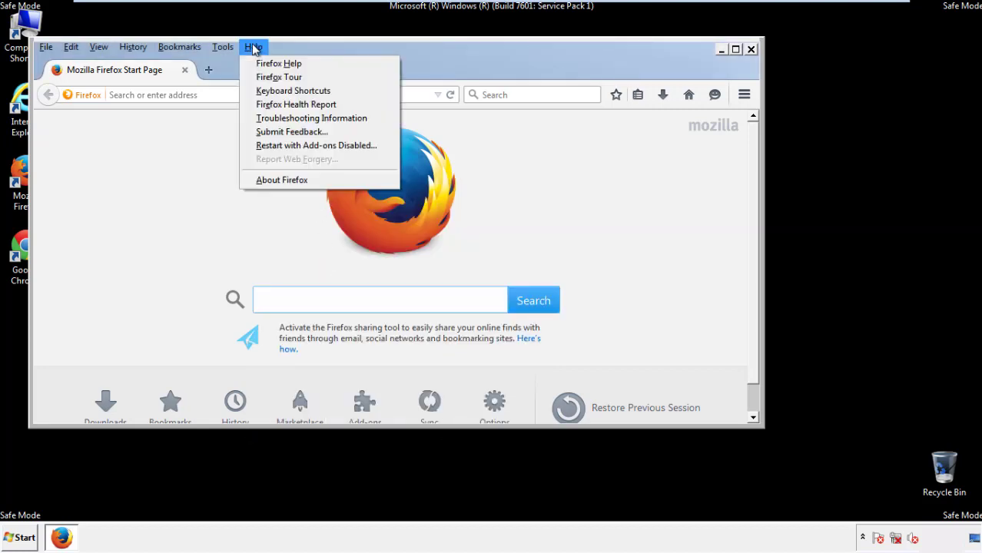
click(283, 117)
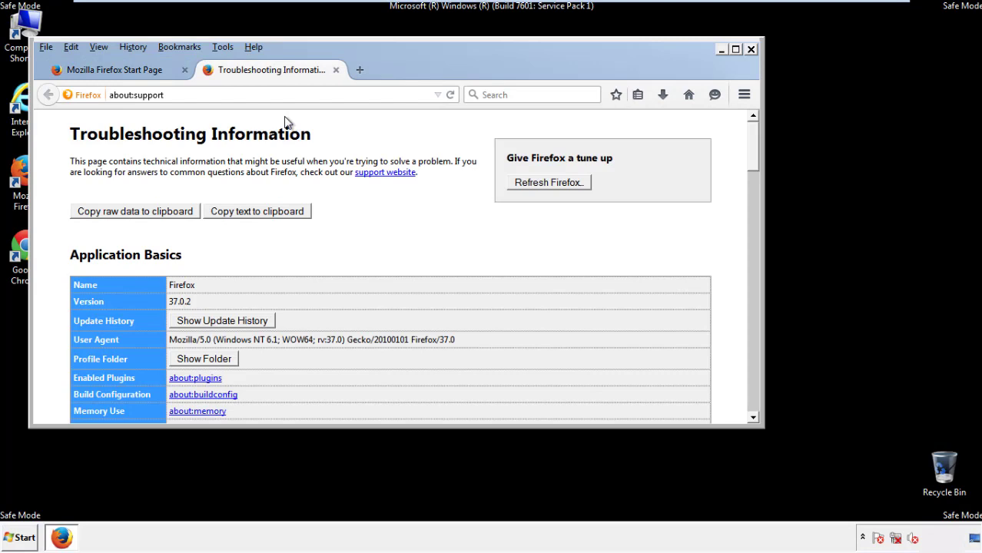
click(571, 187)
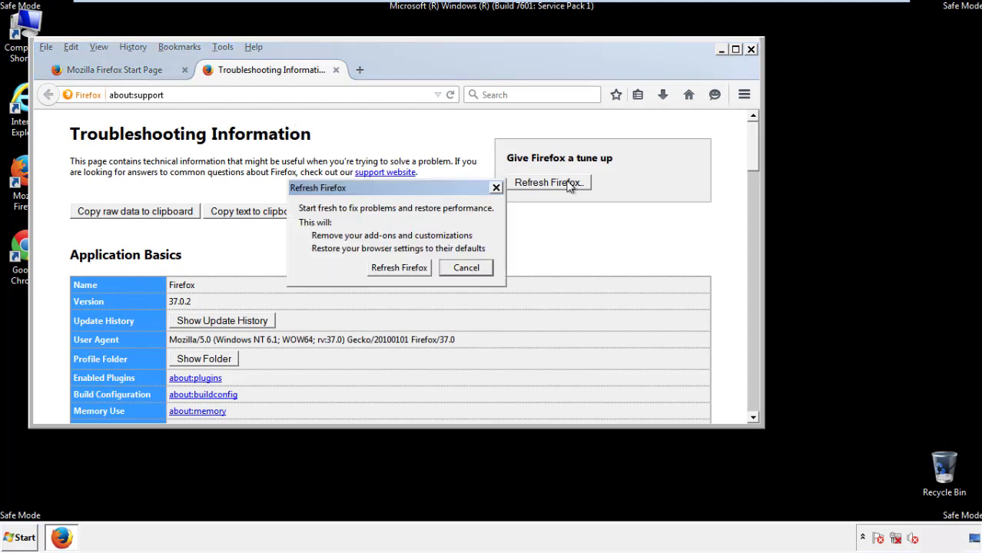
click(399, 268)
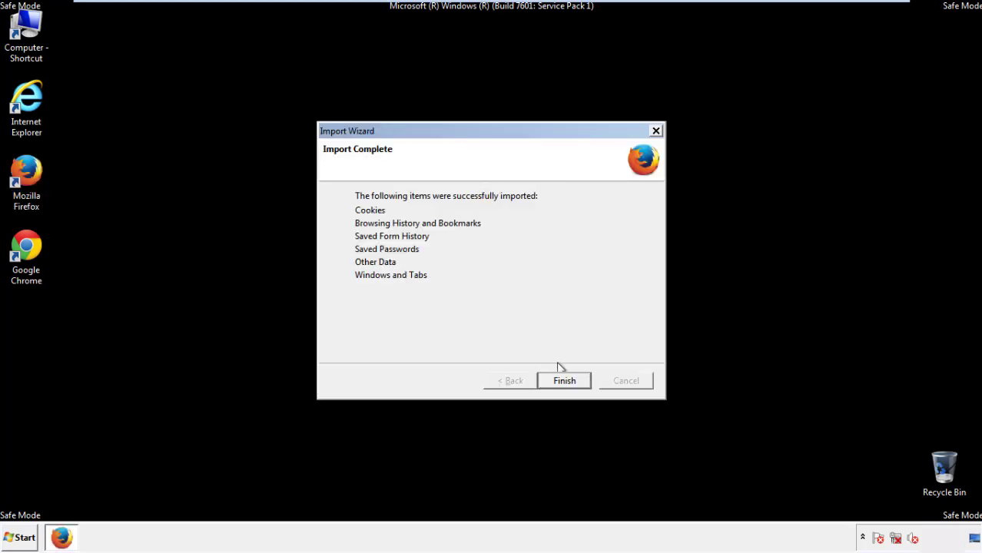
click(565, 382)
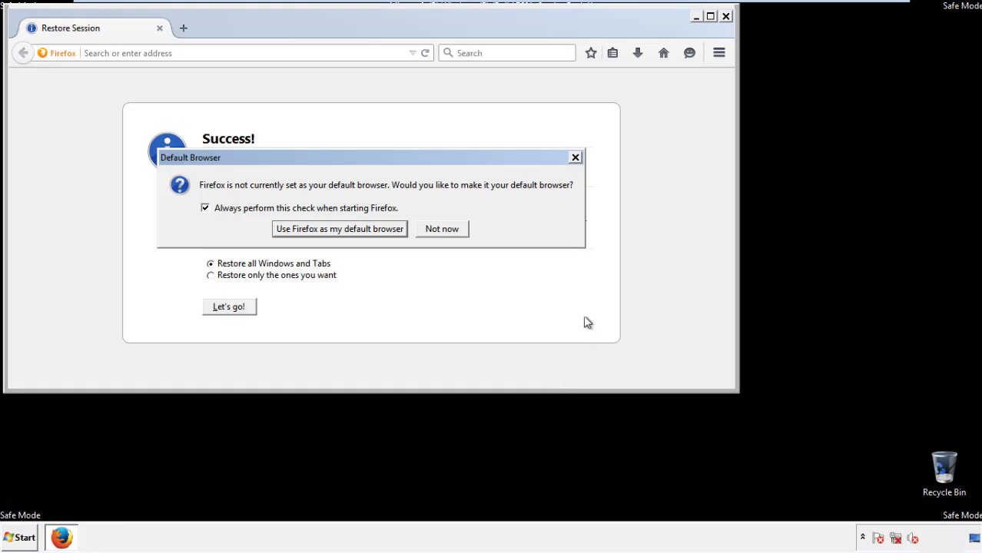
click(443, 231)
click(725, 16)
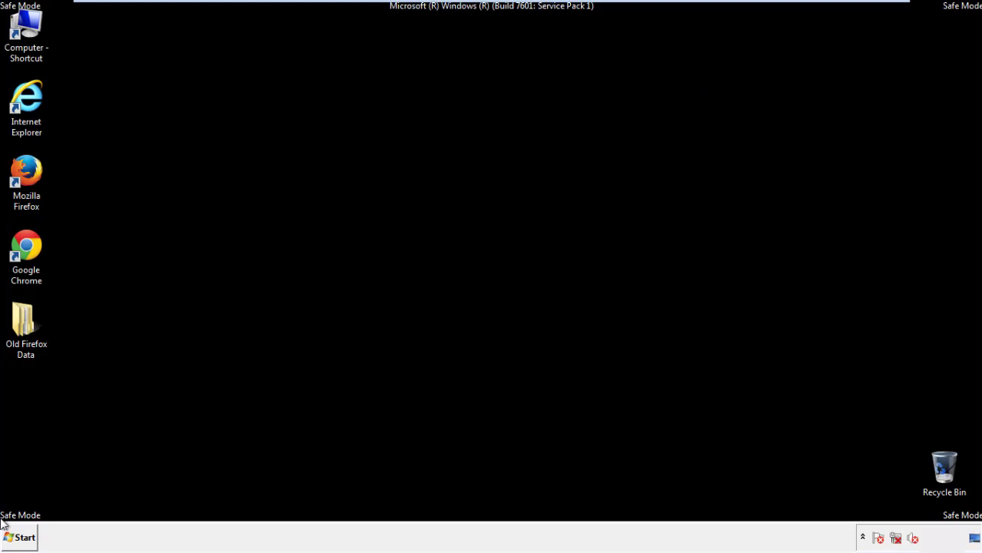
Launch Chrome, dismiss the default-browser bar, and reach Clear browsing data from Settings > History
click(23, 246)
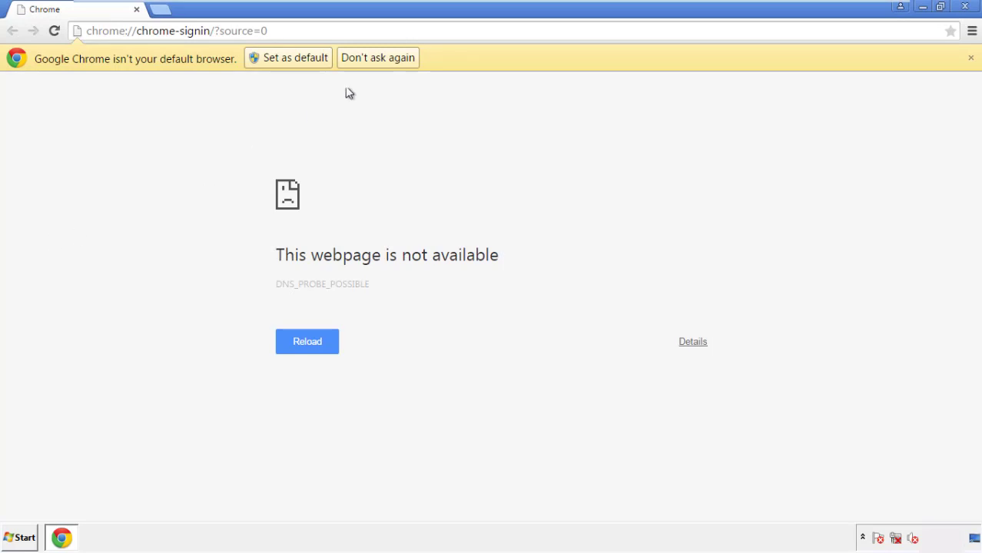
click(377, 58)
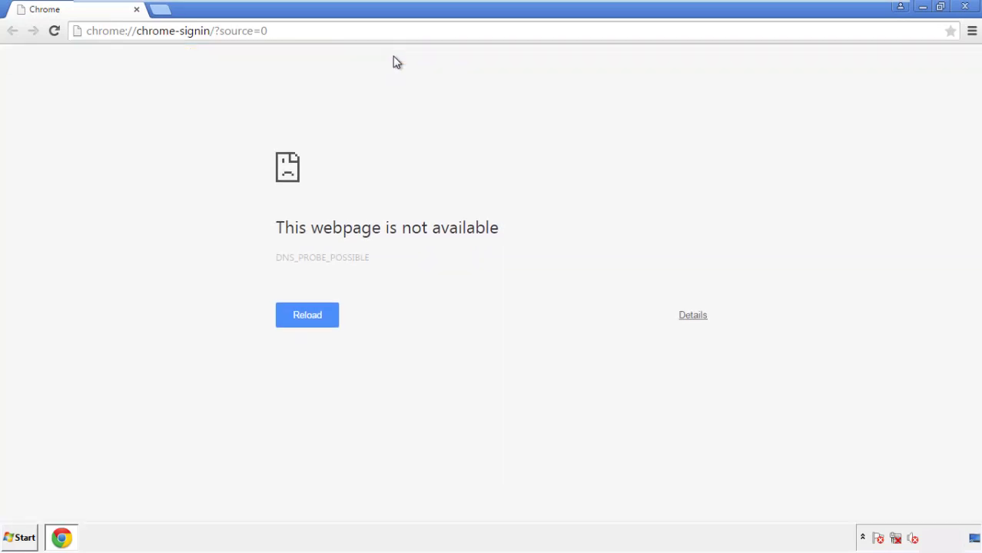
click(972, 32)
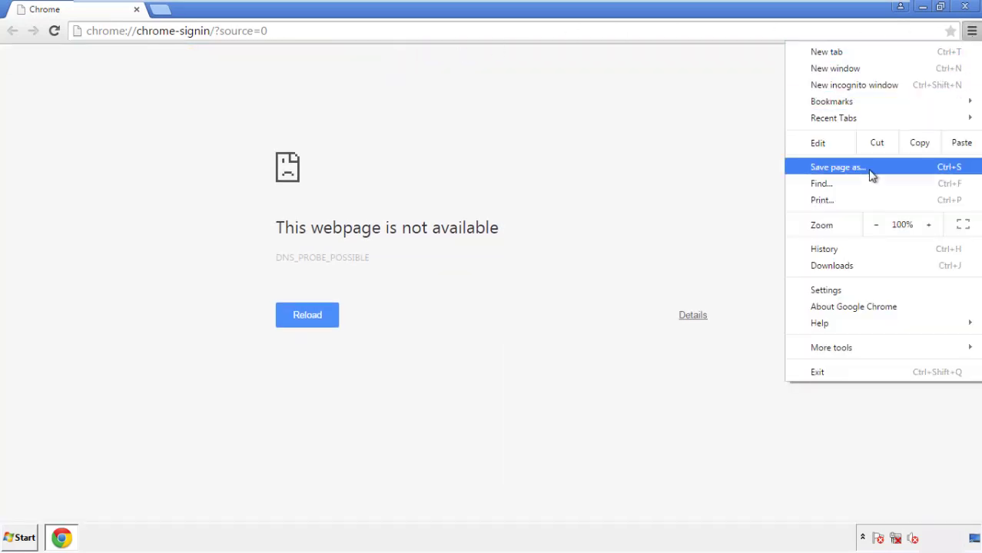
click(830, 291)
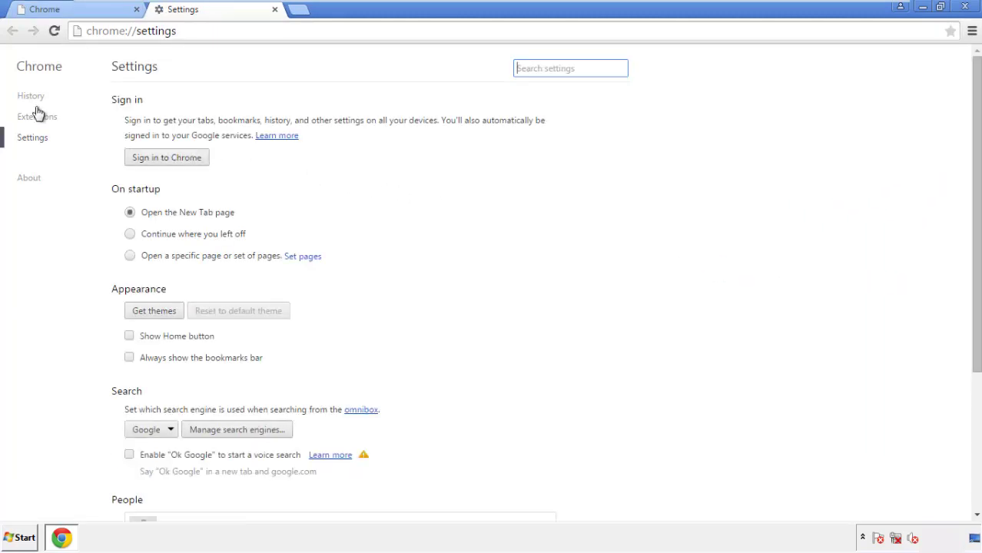
click(36, 100)
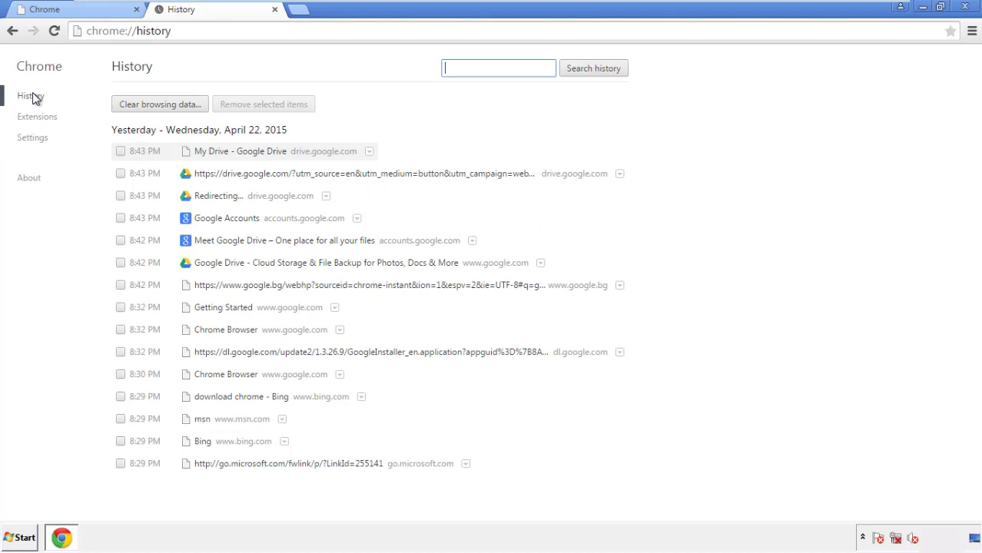
click(146, 107)
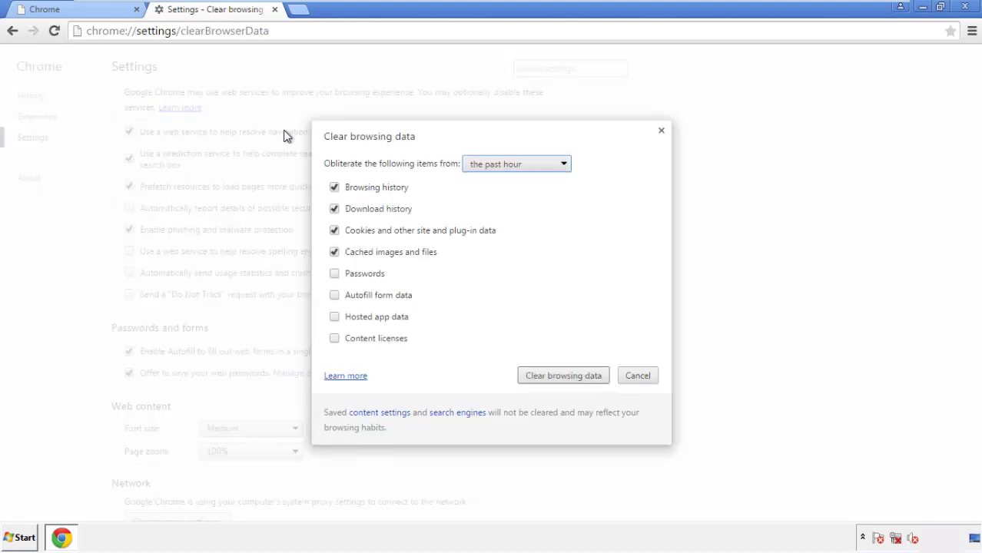
Clear Chrome browsing data from the beginning of time, including autofill form data
click(494, 166)
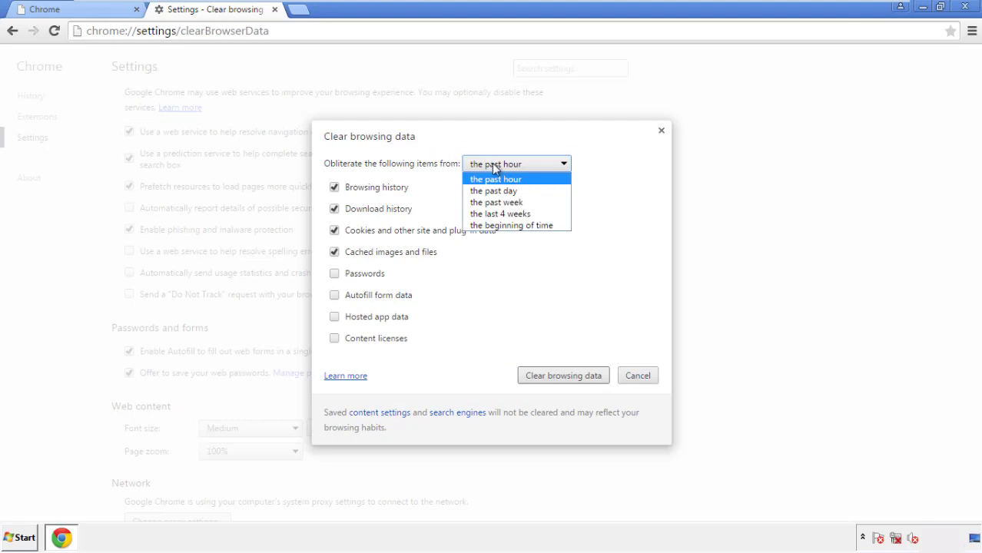
click(492, 227)
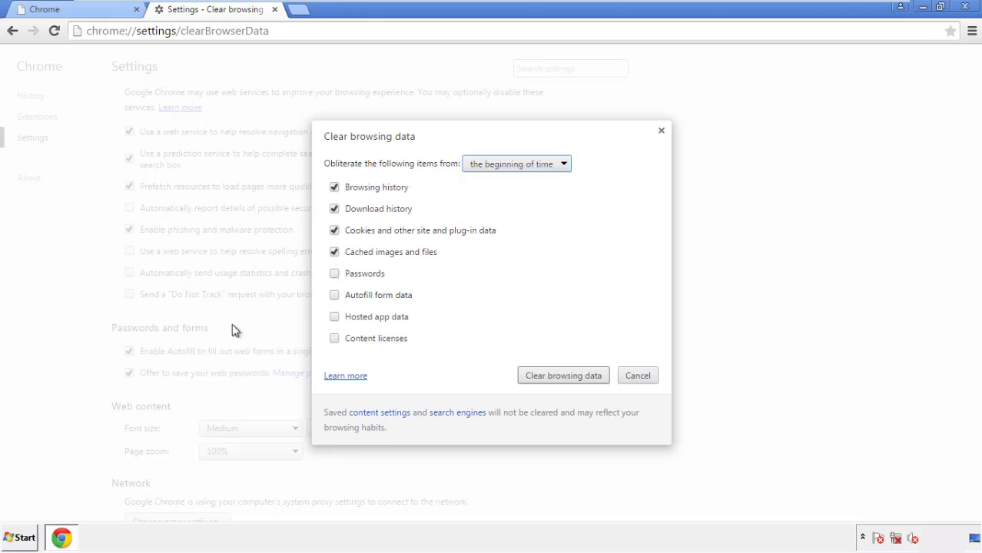
click(336, 297)
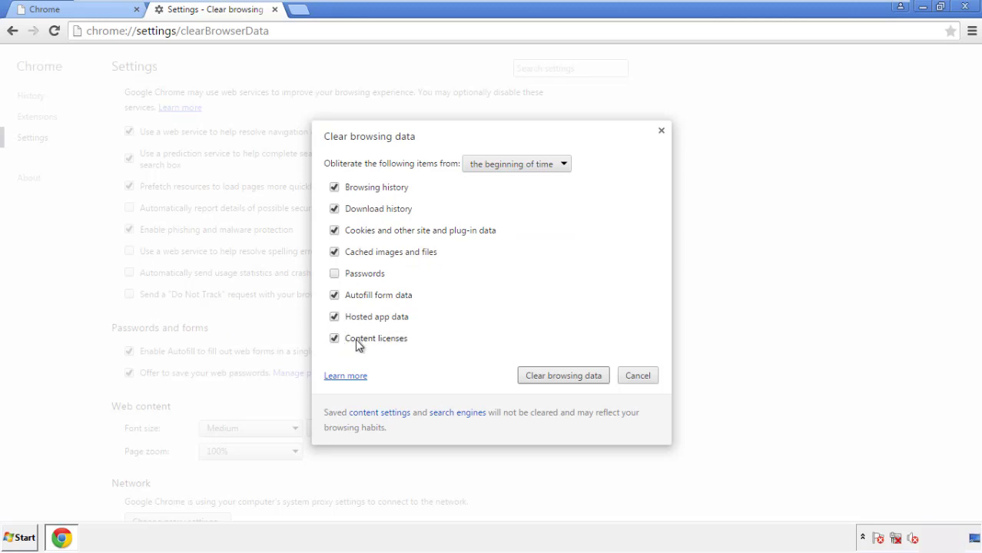
click(550, 378)
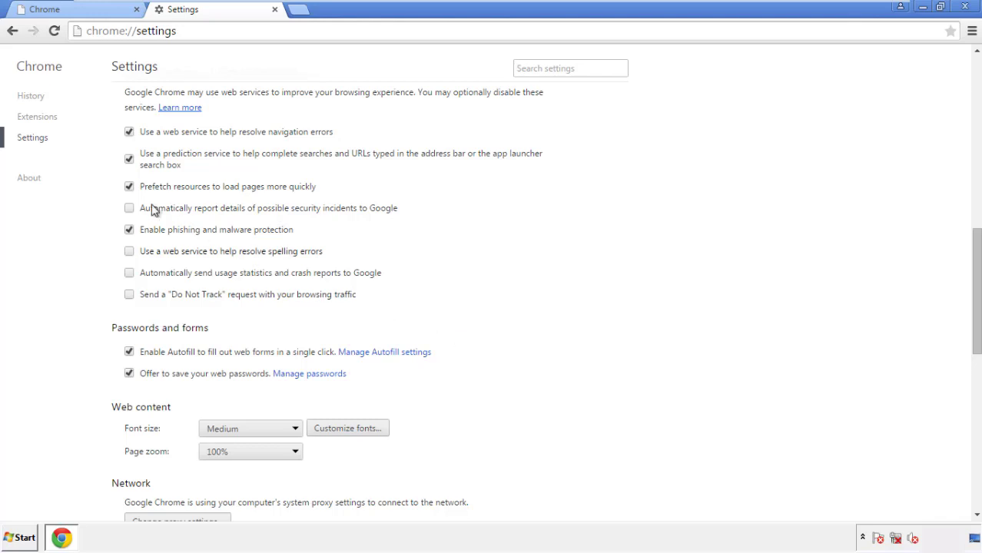
Reset Chrome's settings to their original defaults and close the browser
drag(976, 245, 973, 415)
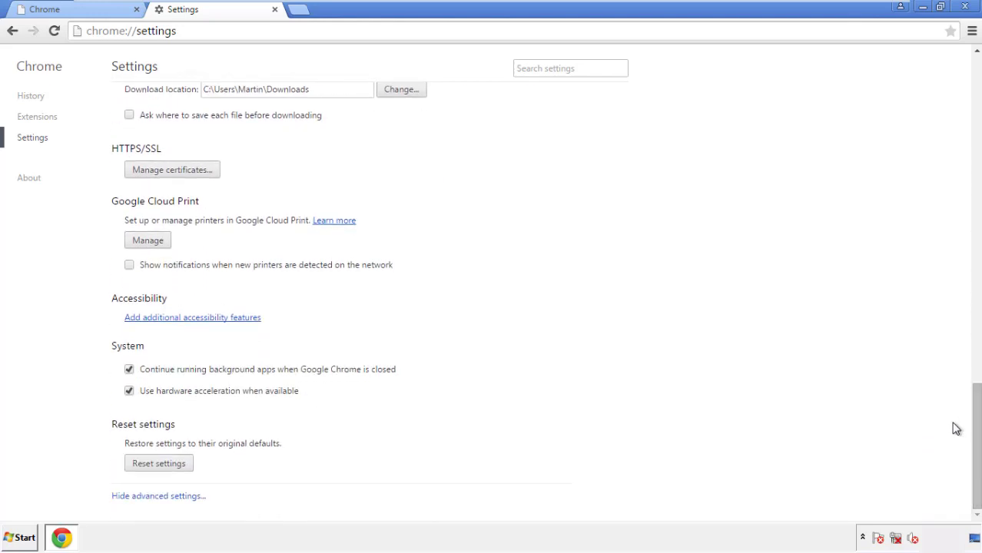
click(185, 465)
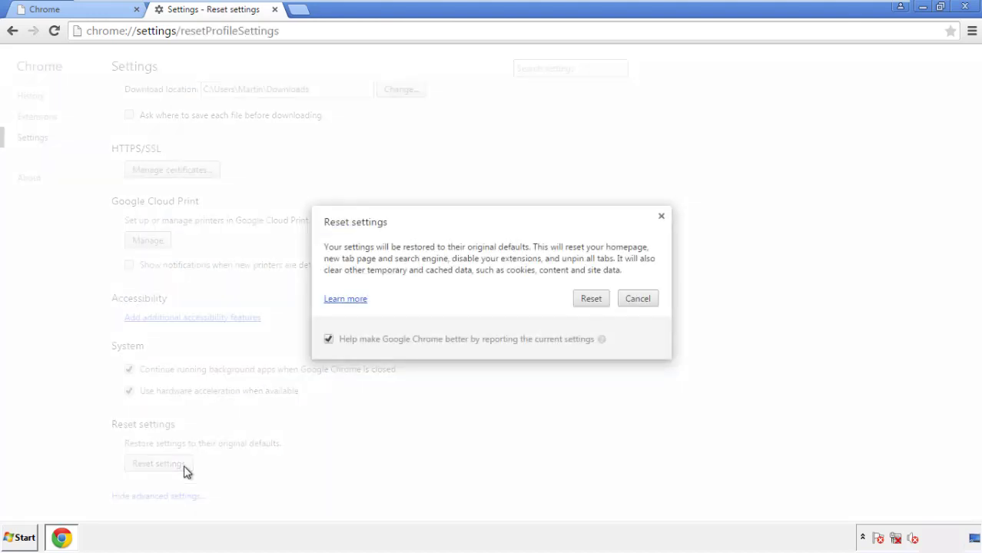
click(593, 300)
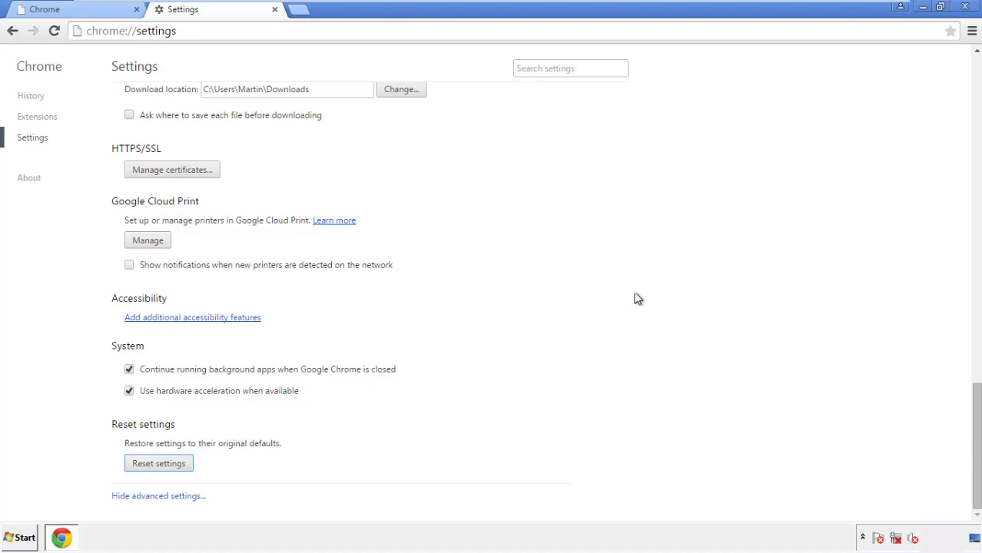
click(965, 6)
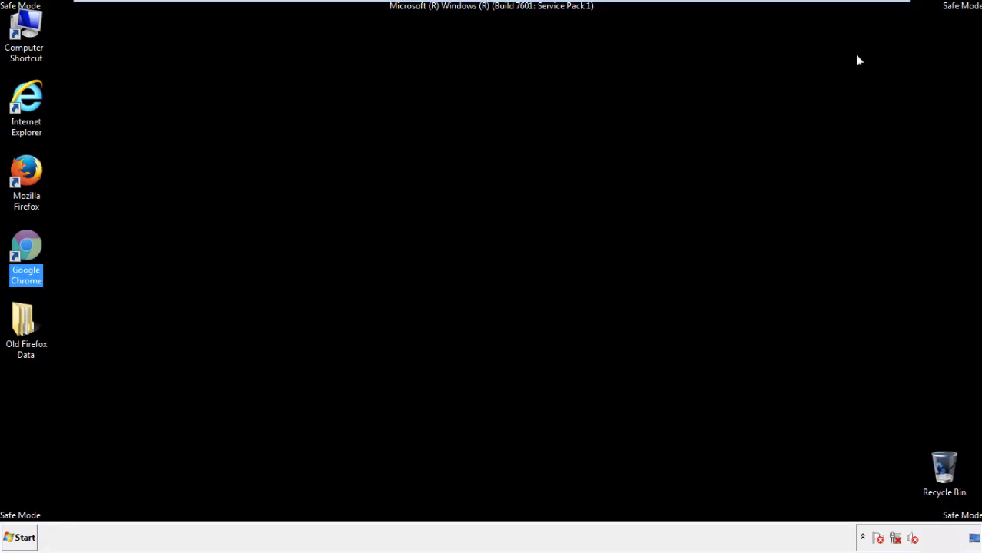
Launch Firefox, remove Search Mine in the Add-ons Manager, and close Firefox
click(531, 248)
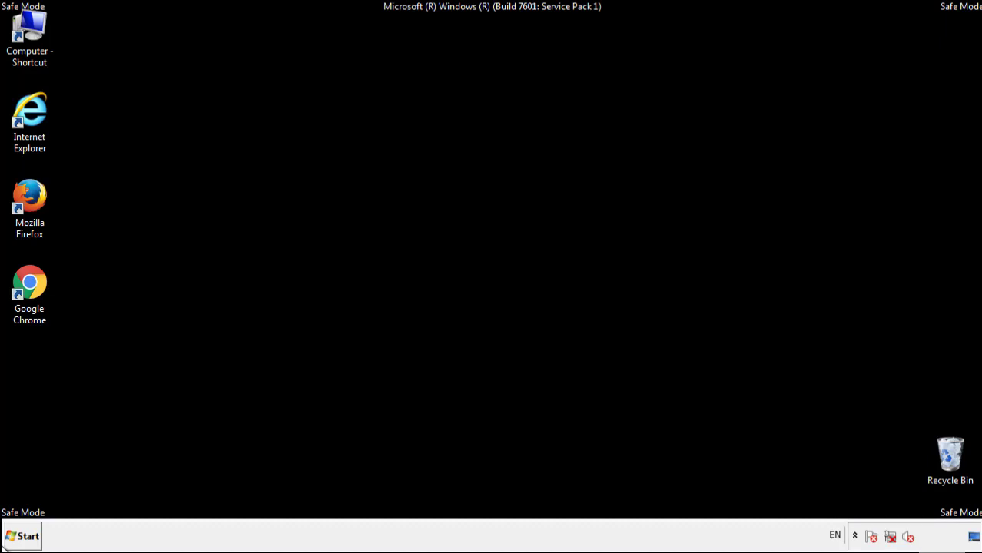
double_click(38, 193)
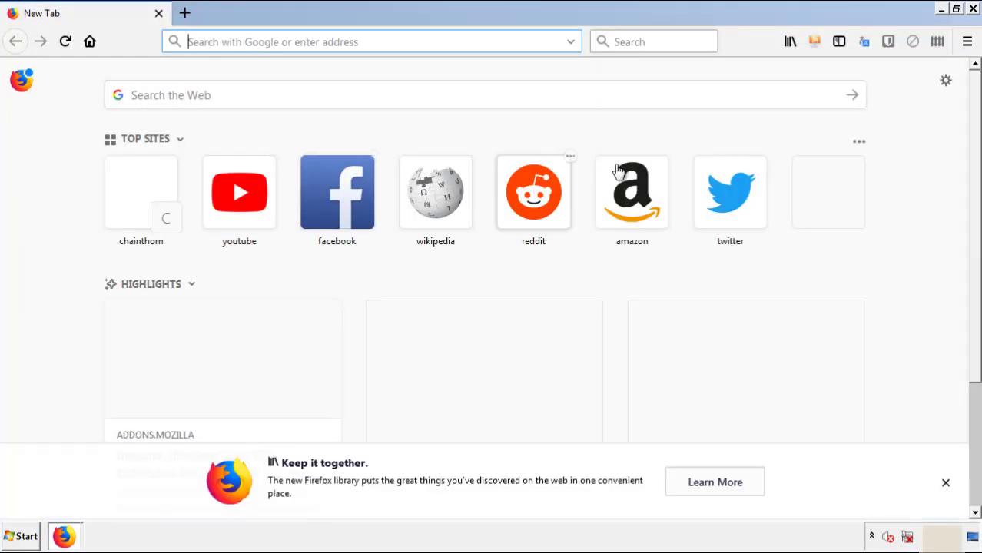
click(966, 42)
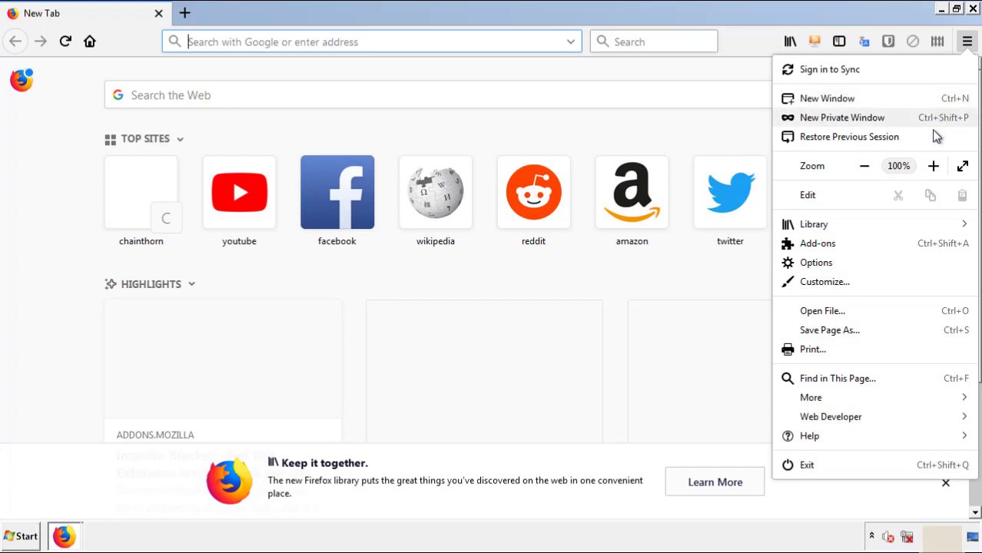
click(906, 255)
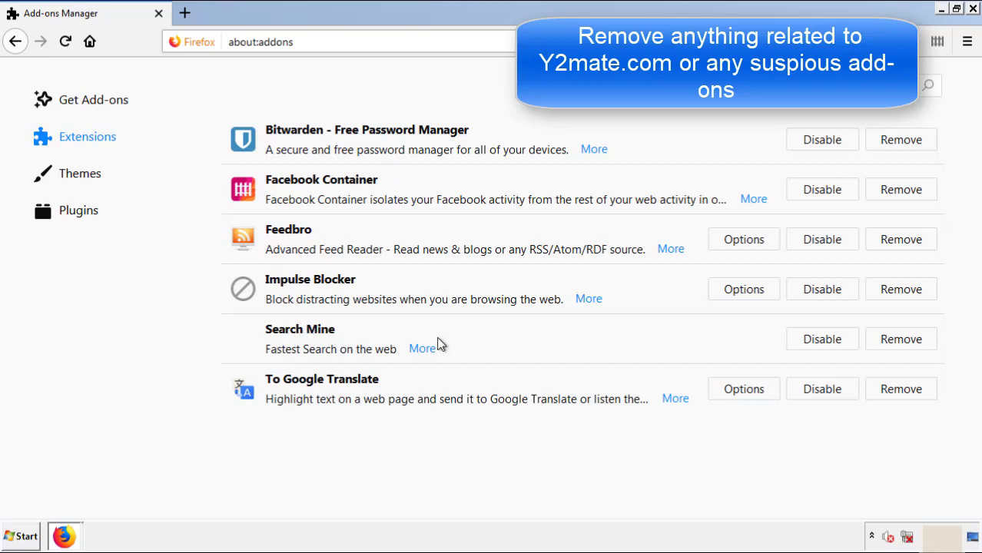
click(898, 346)
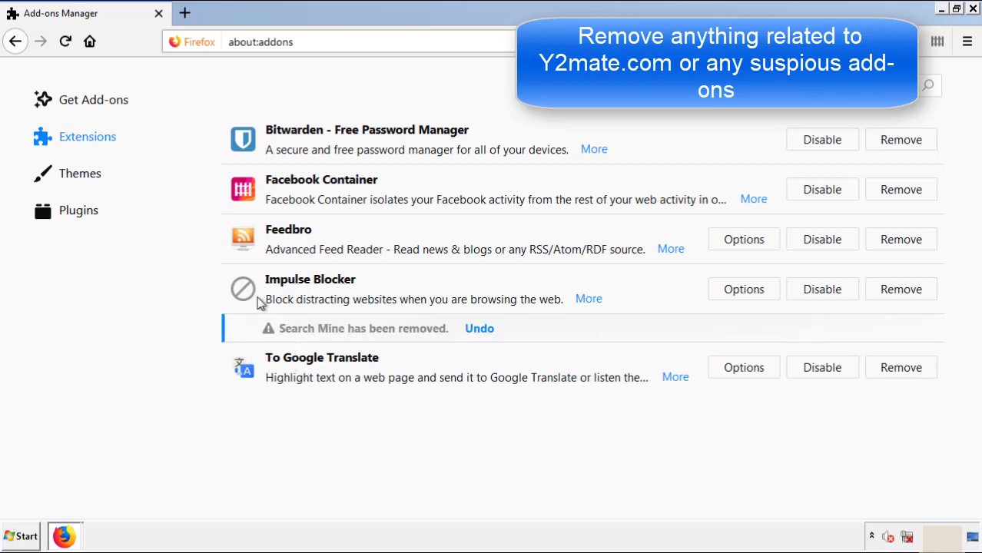
click(974, 10)
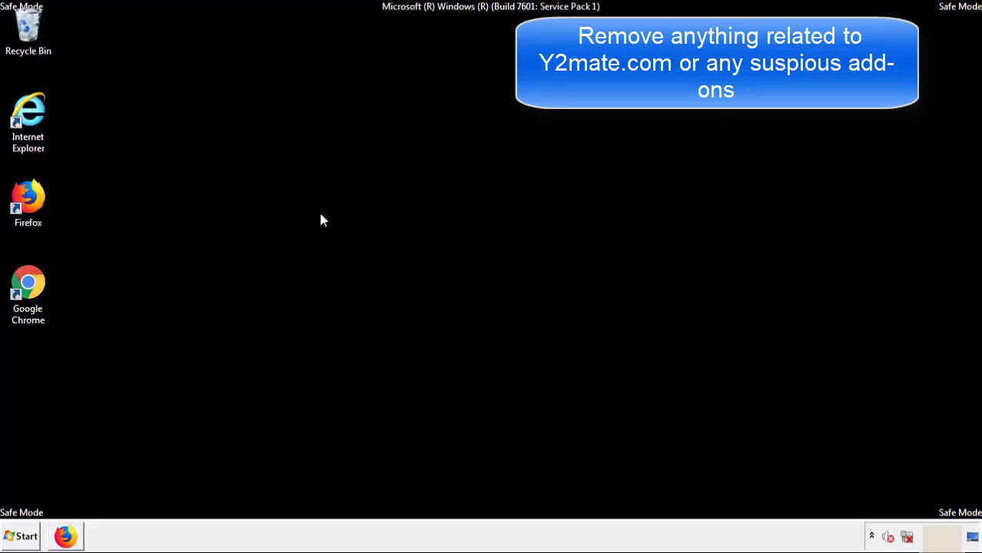
Remove Search Mine from Chrome's Extensions page, close Chrome, and open the Start menu
double_click(28, 299)
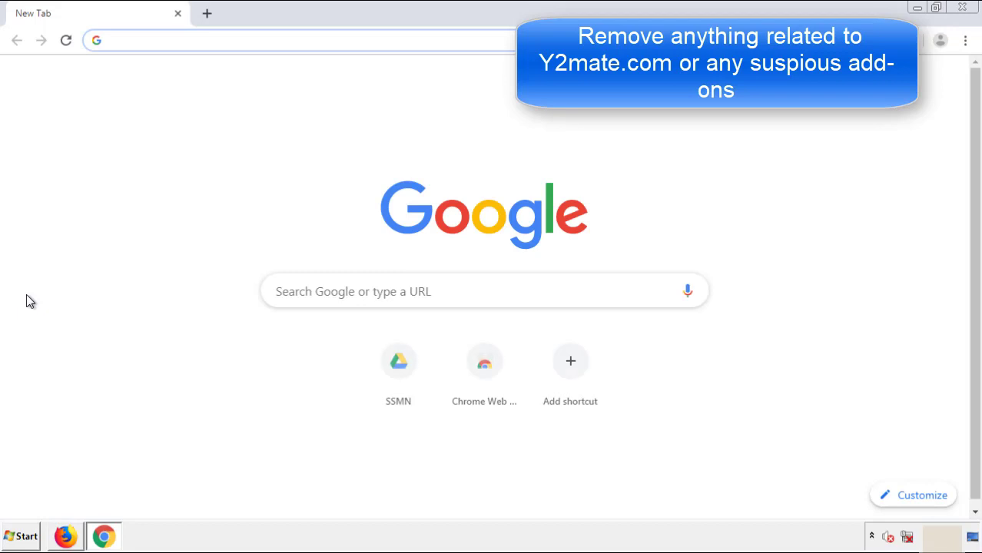
click(966, 40)
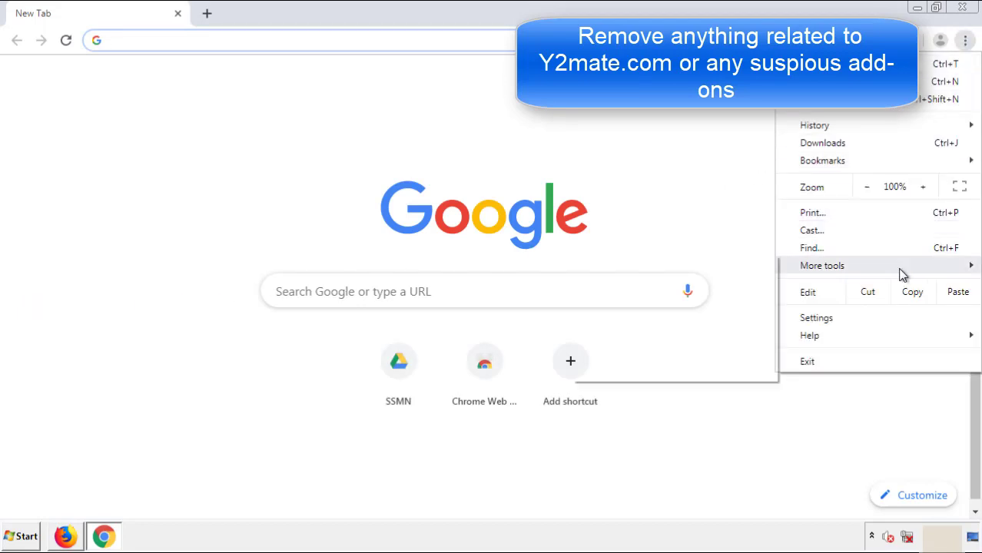
mouse_move(882, 269)
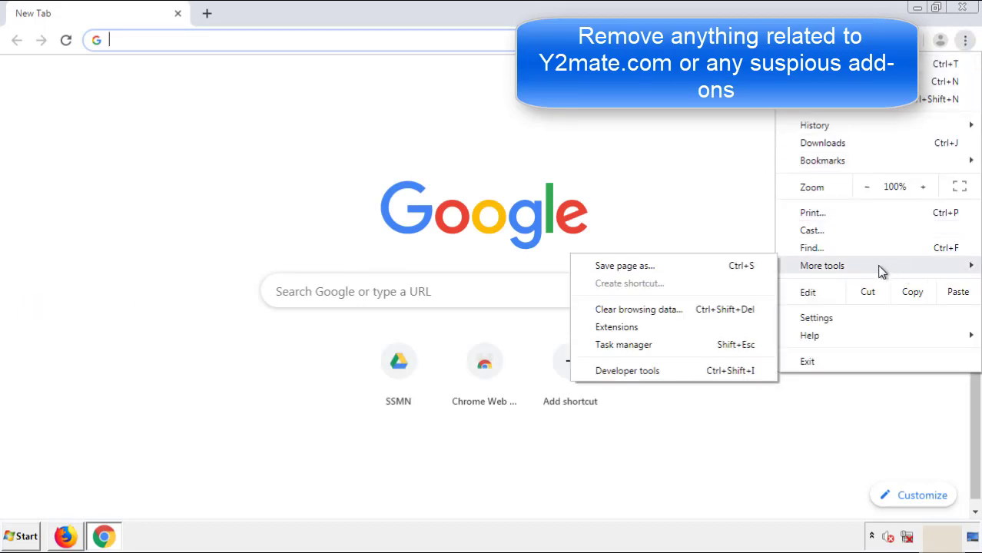
click(624, 326)
scroll(277, 256, down, 10)
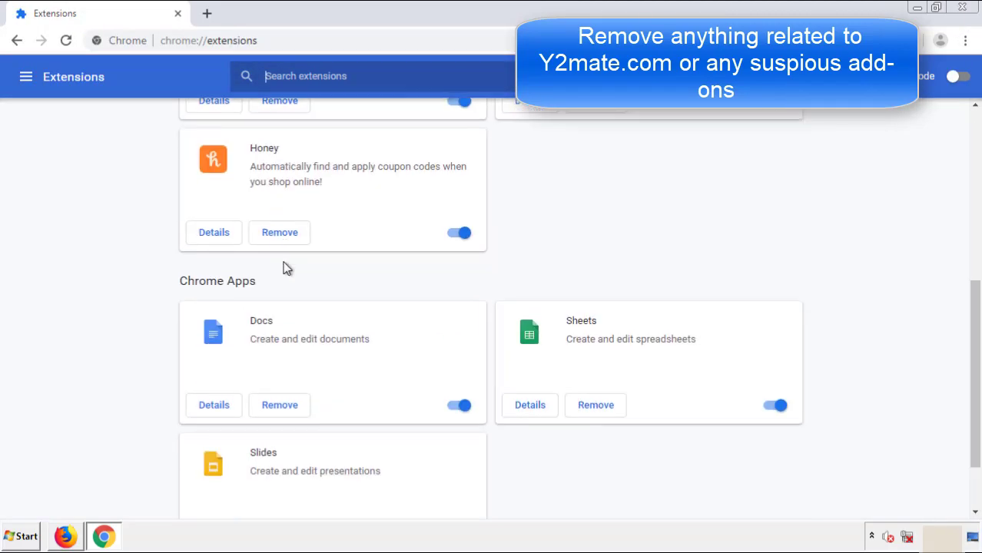
scroll(373, 281, up, 10)
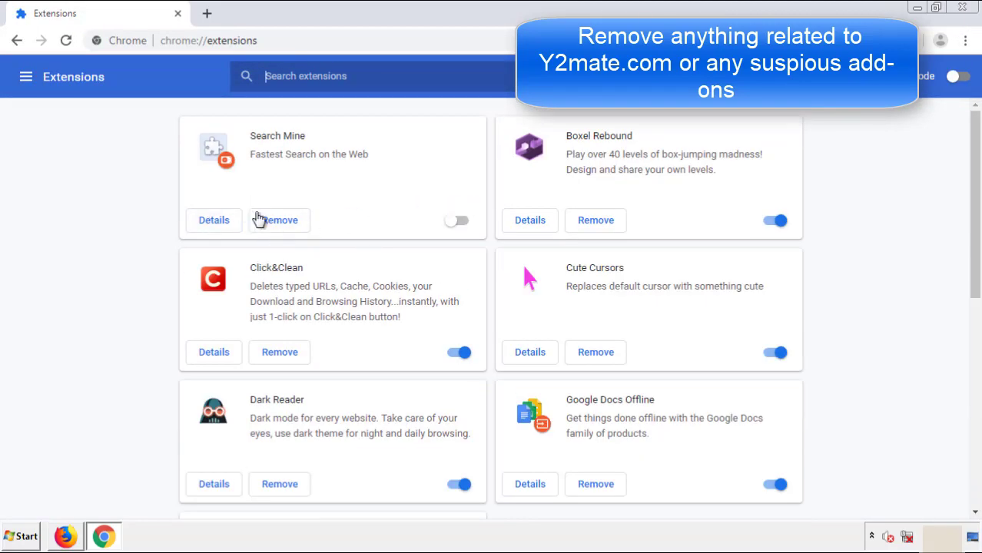
click(280, 221)
click(548, 129)
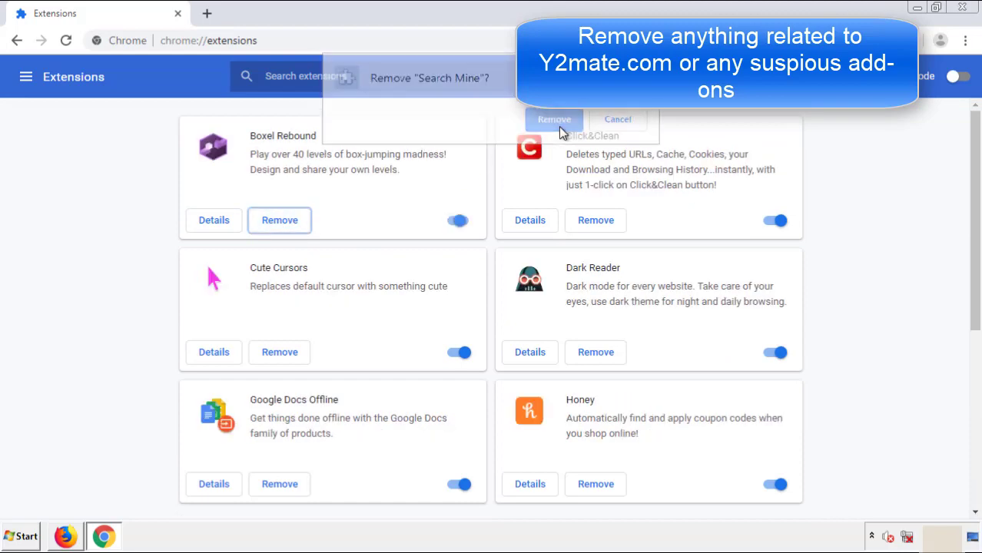
click(972, 13)
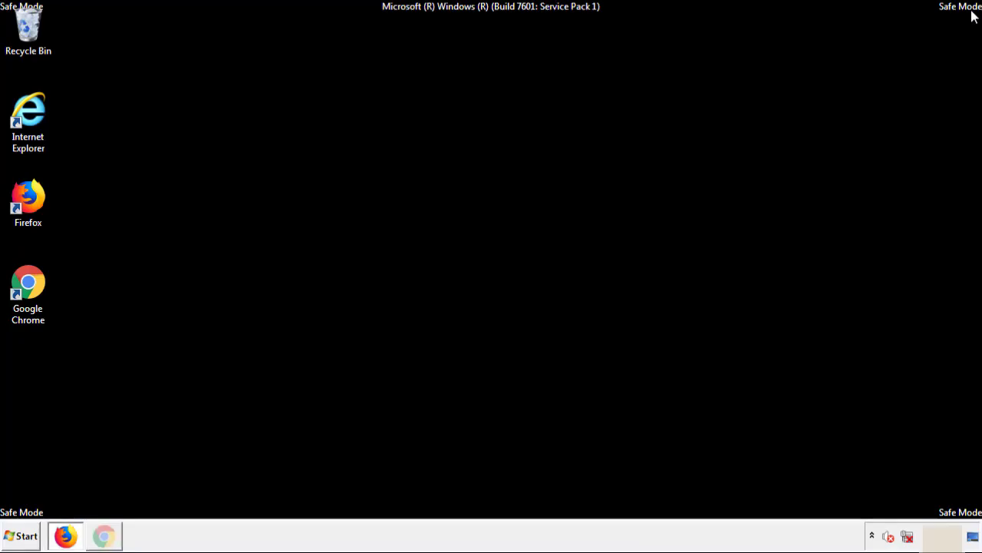
click(27, 538)
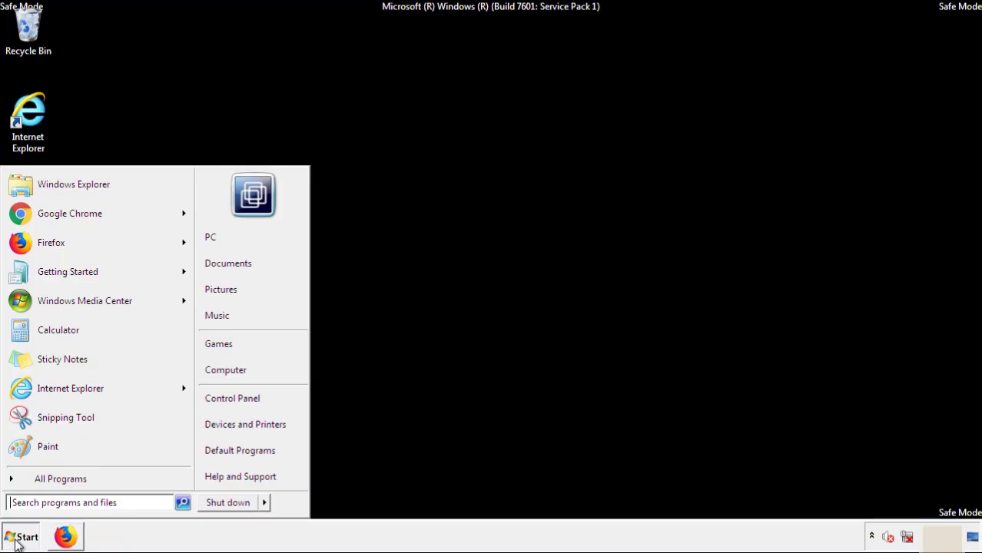